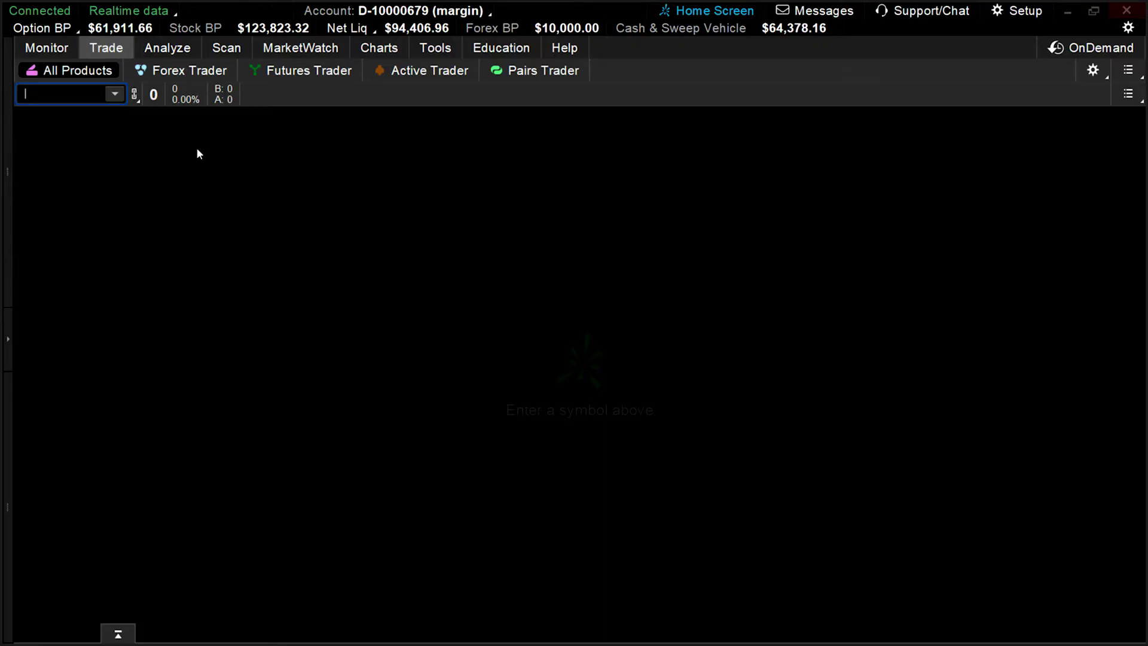
Enter AAPL in the Trade page symbol box to load its quote and option chain.
{"action": "left_click", "coordinate": [104, 54]}
{"action": "left_click", "coordinate": [76, 94]}
{"action": "type", "text": "AAPL"}
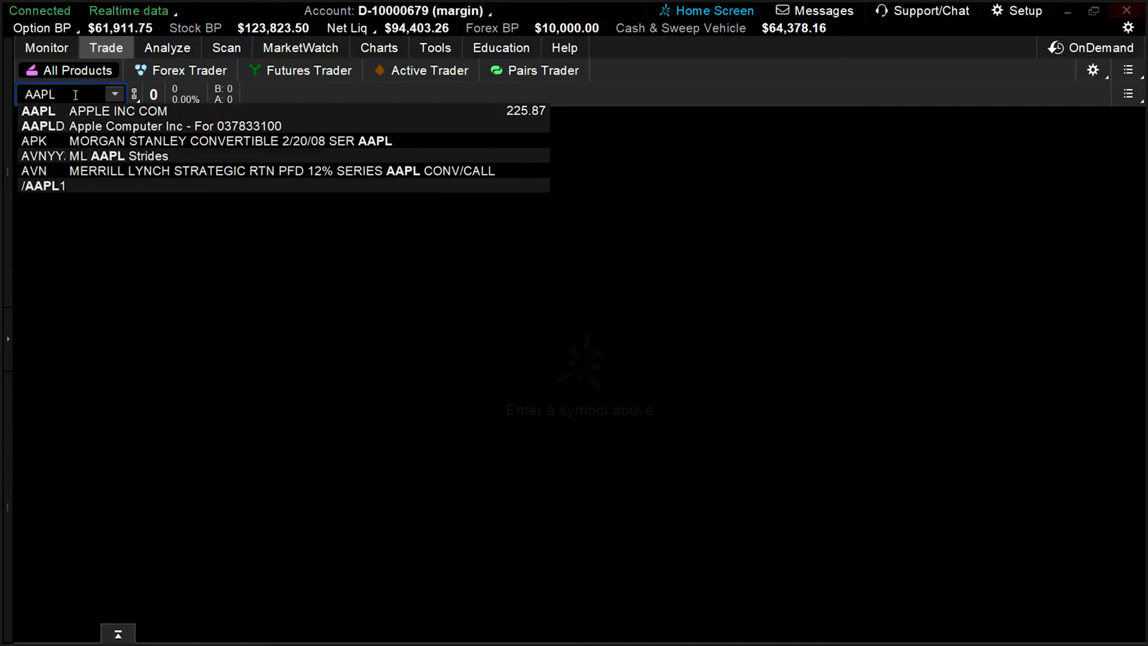
{"action": "key", "text": "Return"}
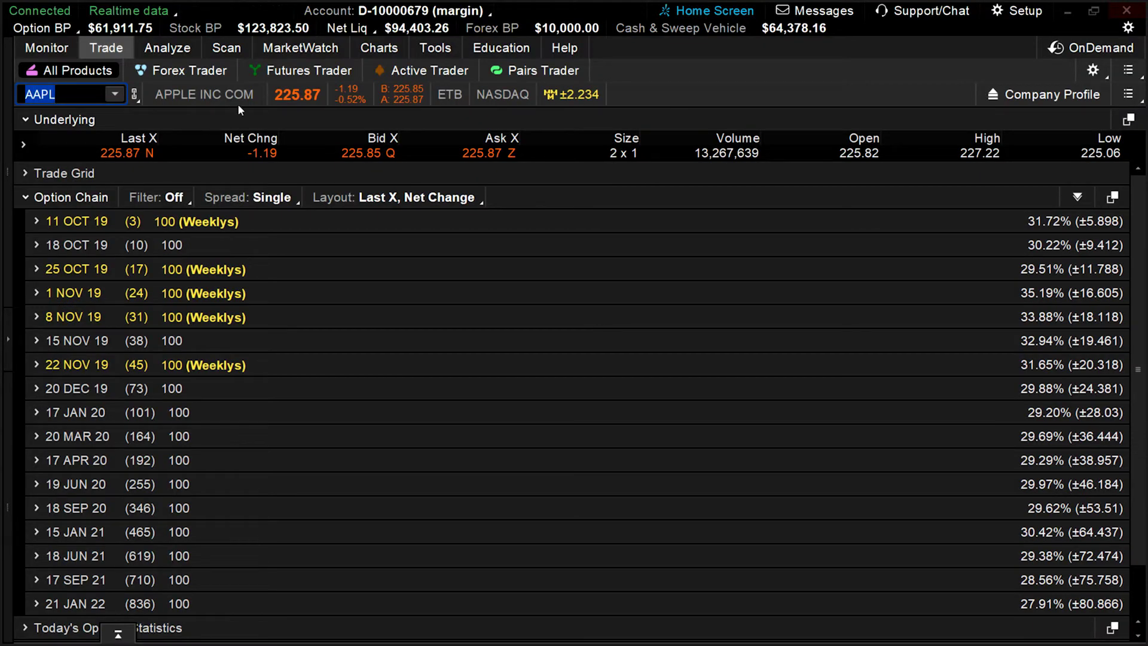
From AAPL's last price, choose Buy custom with OCO Bracket to fill Order Entry.
{"action": "left_click", "coordinate": [306, 98]}
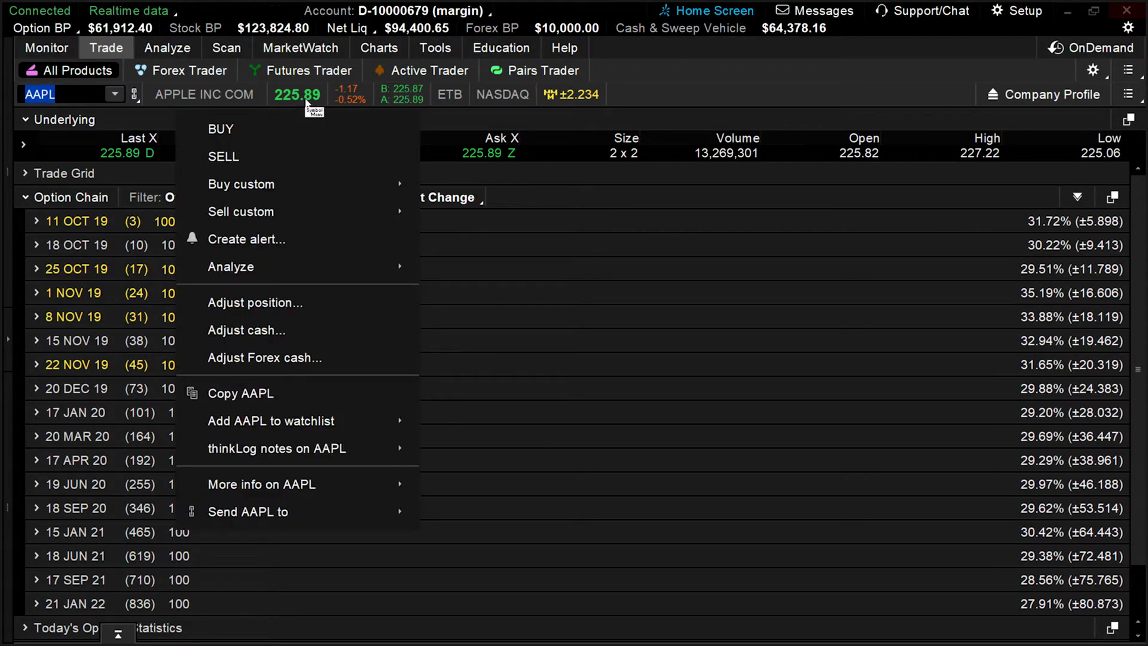
{"action": "mouse_move", "coordinate": [321, 187]}
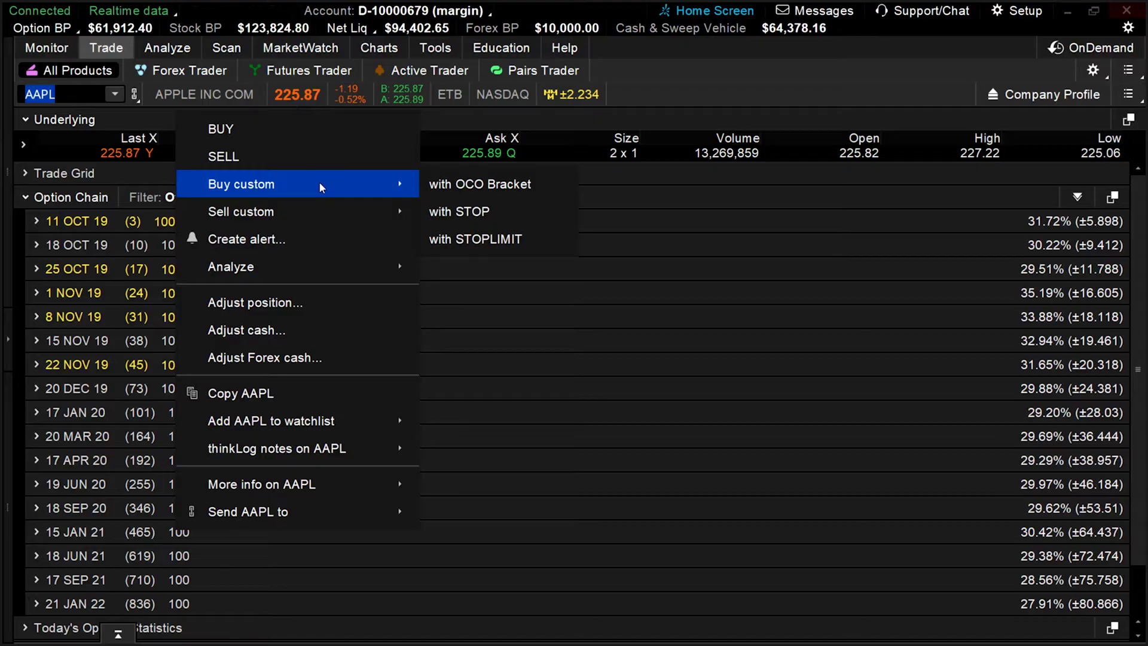
{"action": "left_click", "coordinate": [466, 185]}
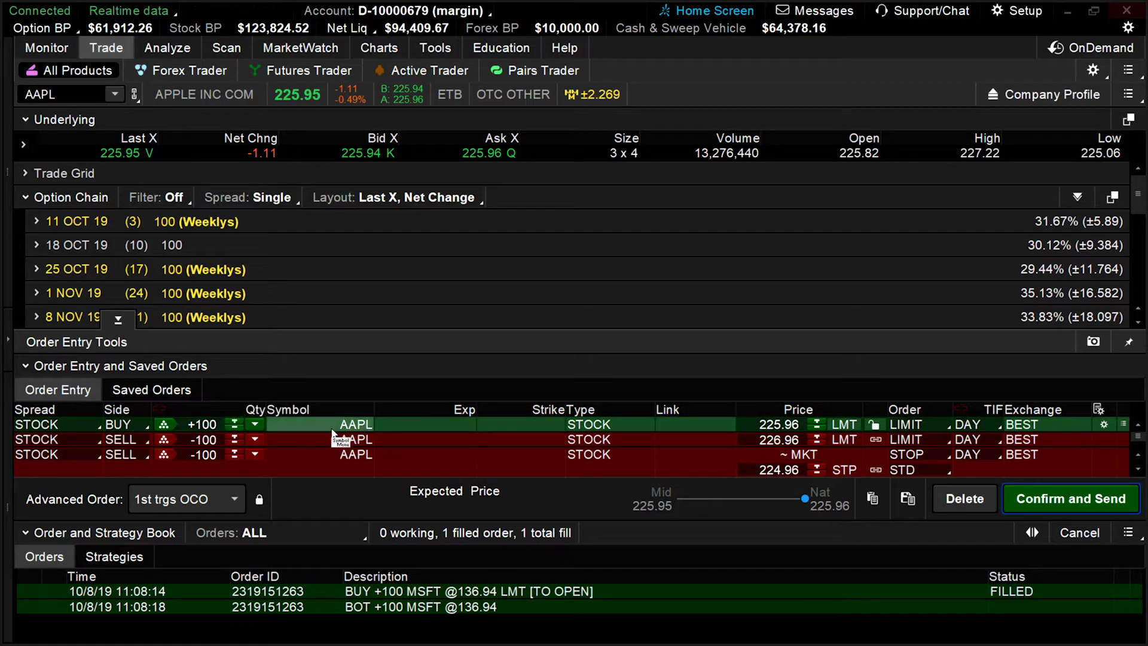
Make the buy a MARKET order and set the limit sell price to 230.00.
{"action": "left_click", "coordinate": [922, 425]}
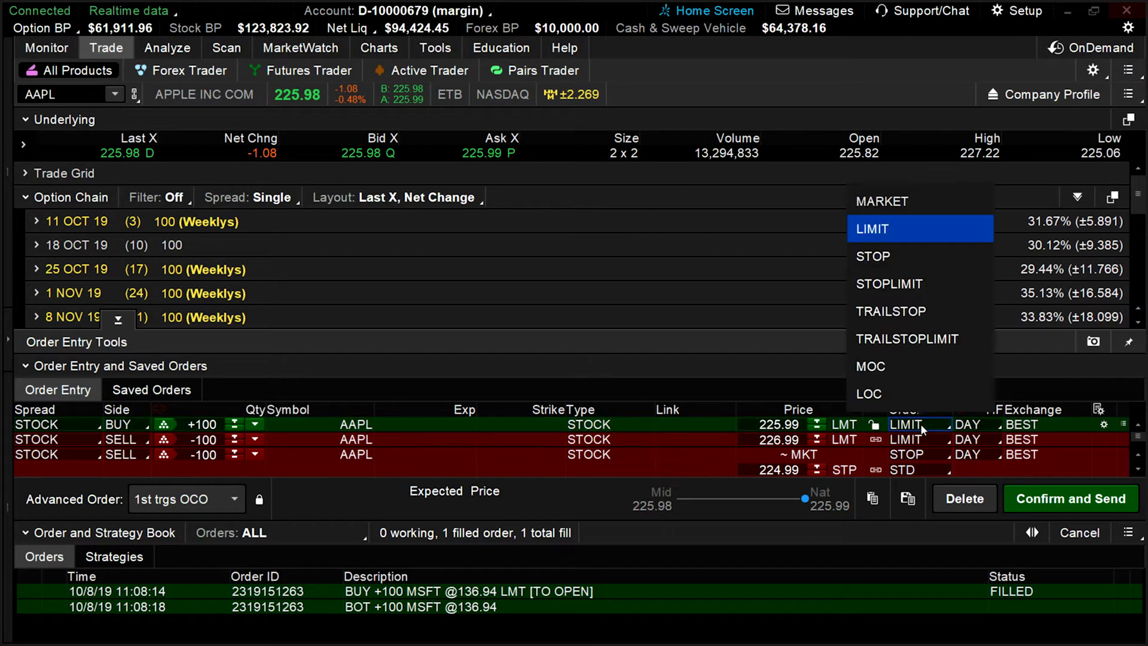
{"action": "left_click", "coordinate": [912, 200]}
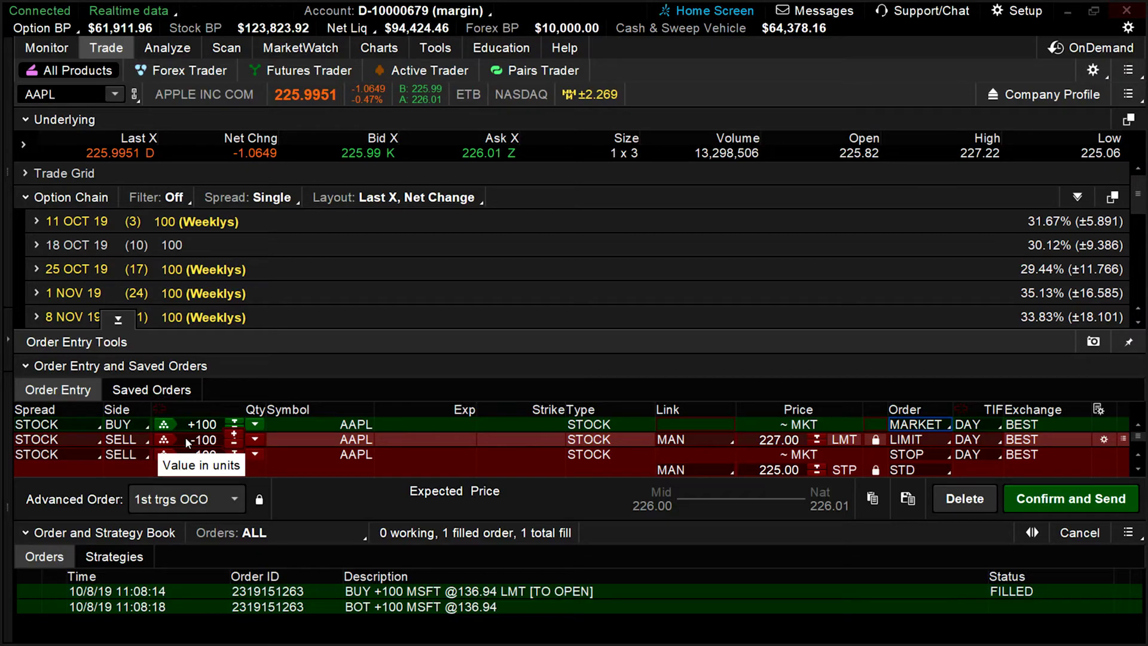
{"action": "left_click", "coordinate": [769, 441]}
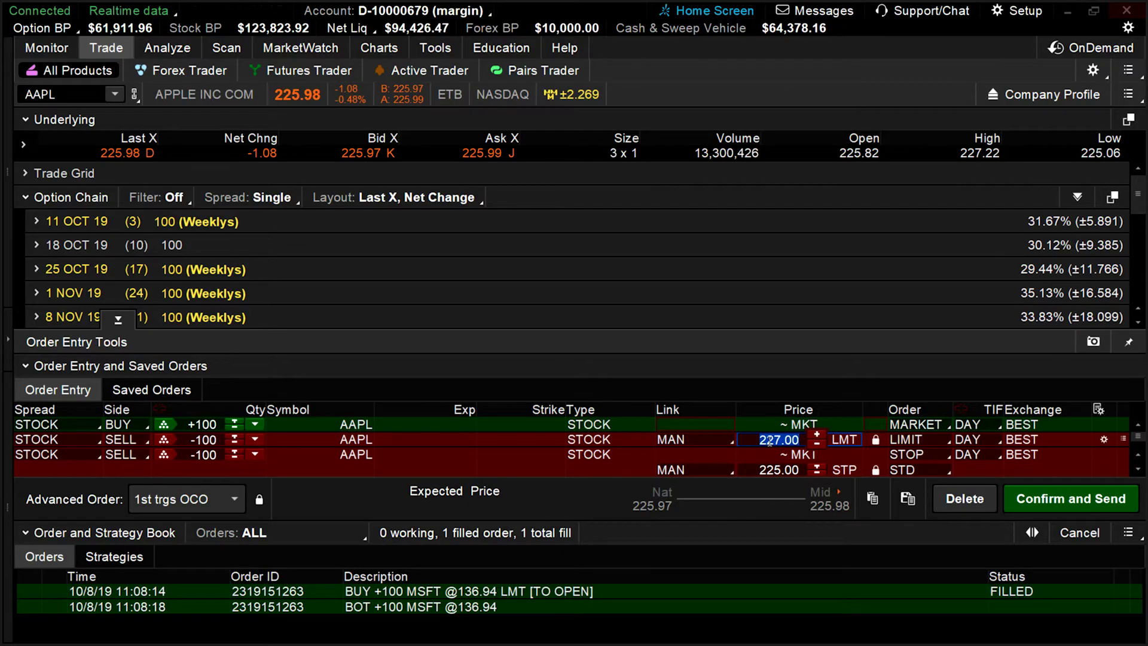
{"action": "left_click", "coordinate": [817, 436]}
{"action": "left_click", "coordinate": [817, 436]}
{"action": "left_click", "coordinate": [818, 436]}
{"action": "left_click", "coordinate": [817, 436]}
{"action": "left_click", "coordinate": [817, 436]}
{"action": "left_click", "coordinate": [817, 436]}
{"action": "left_click", "coordinate": [817, 448]}
{"action": "left_click", "coordinate": [818, 448]}
{"action": "double_click", "coordinate": [783, 439]}
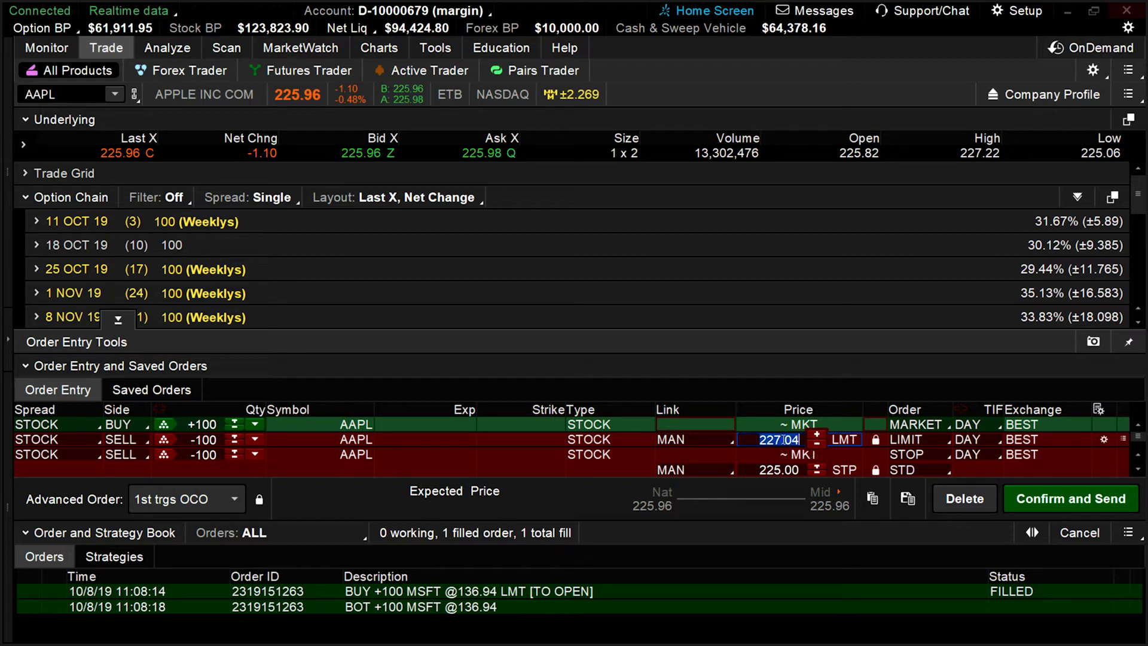
{"action": "type", "text": "230.00"}
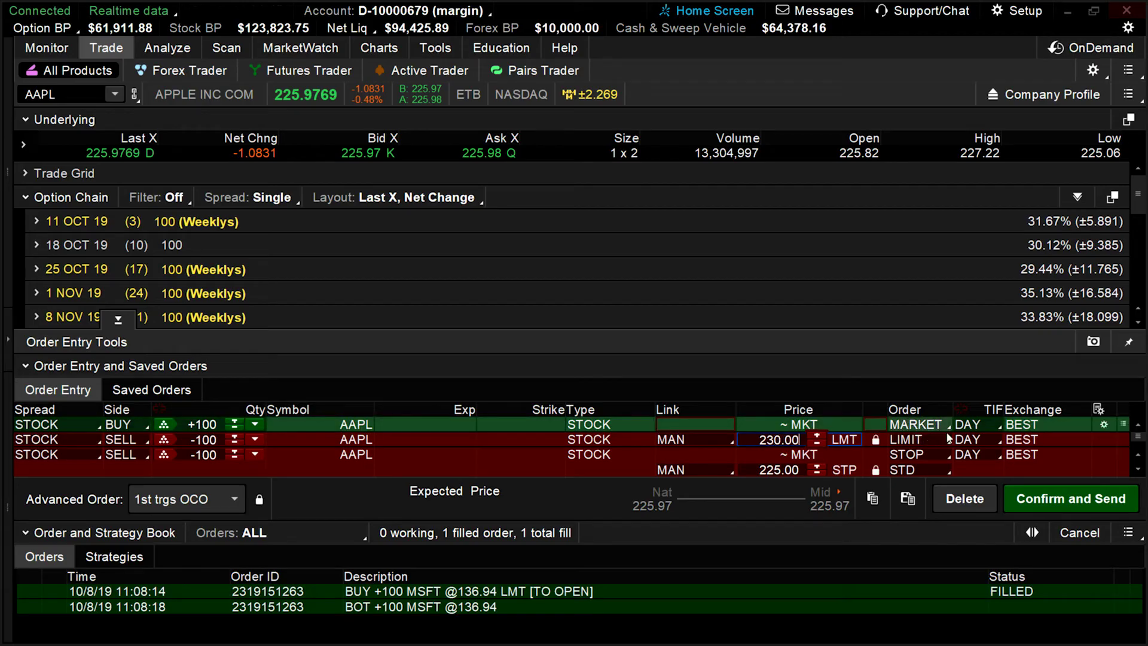
Set both the 230.00 limit and 225.00 stop sells to GTC, then review the order.
{"action": "left_click", "coordinate": [968, 440]}
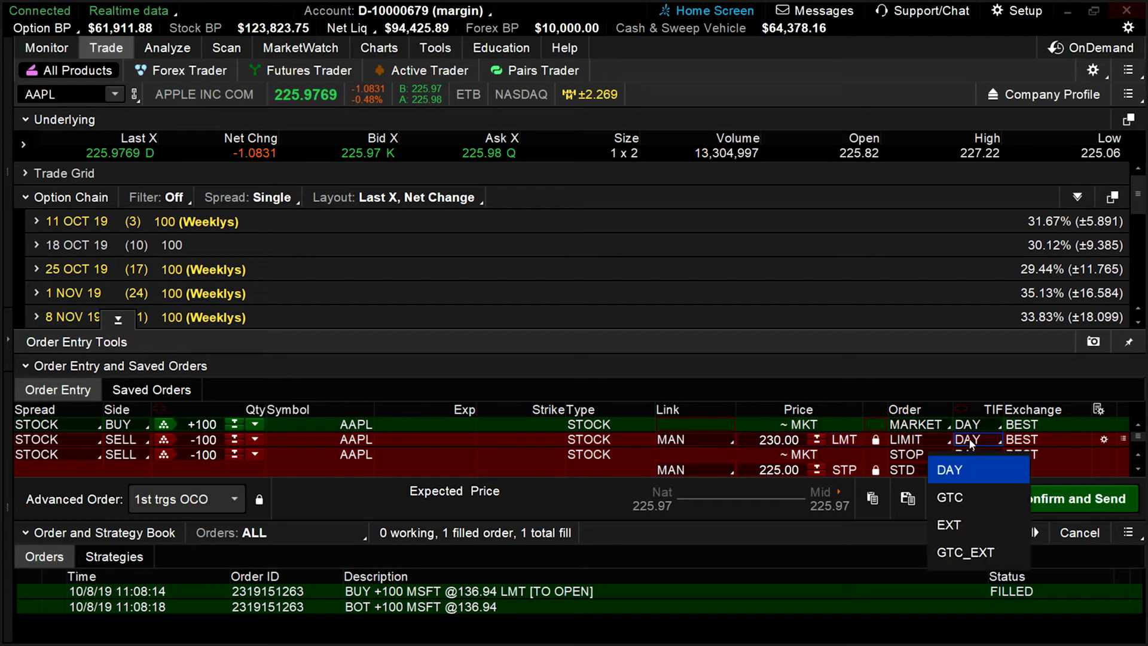
{"action": "left_click", "coordinate": [968, 498]}
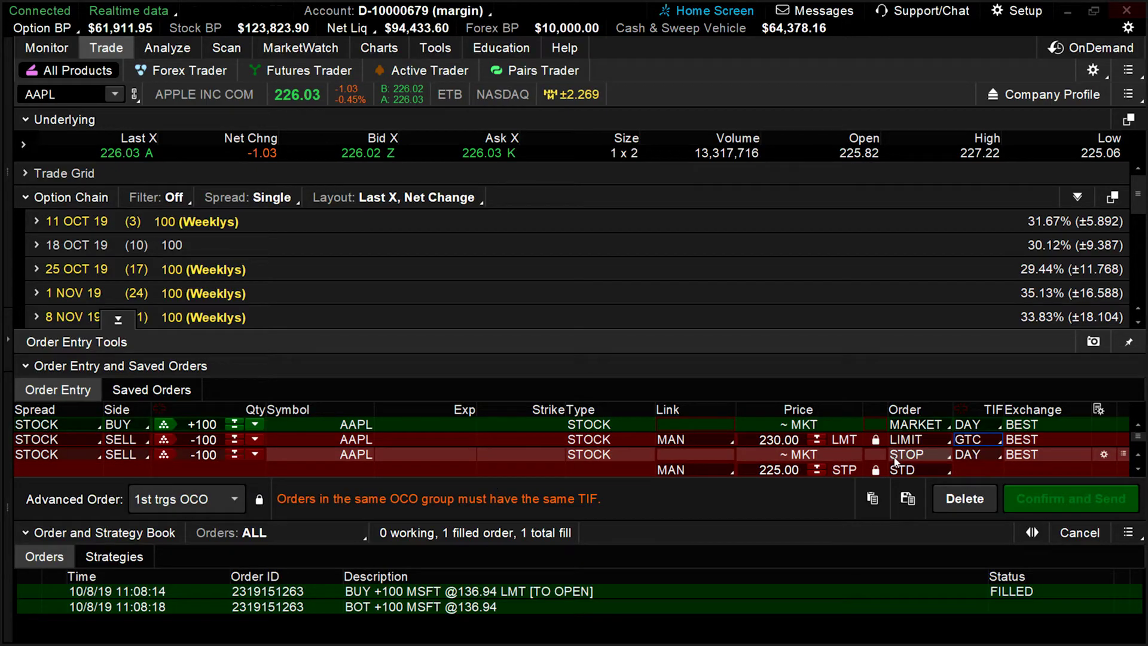
{"action": "left_click", "coordinate": [984, 453]}
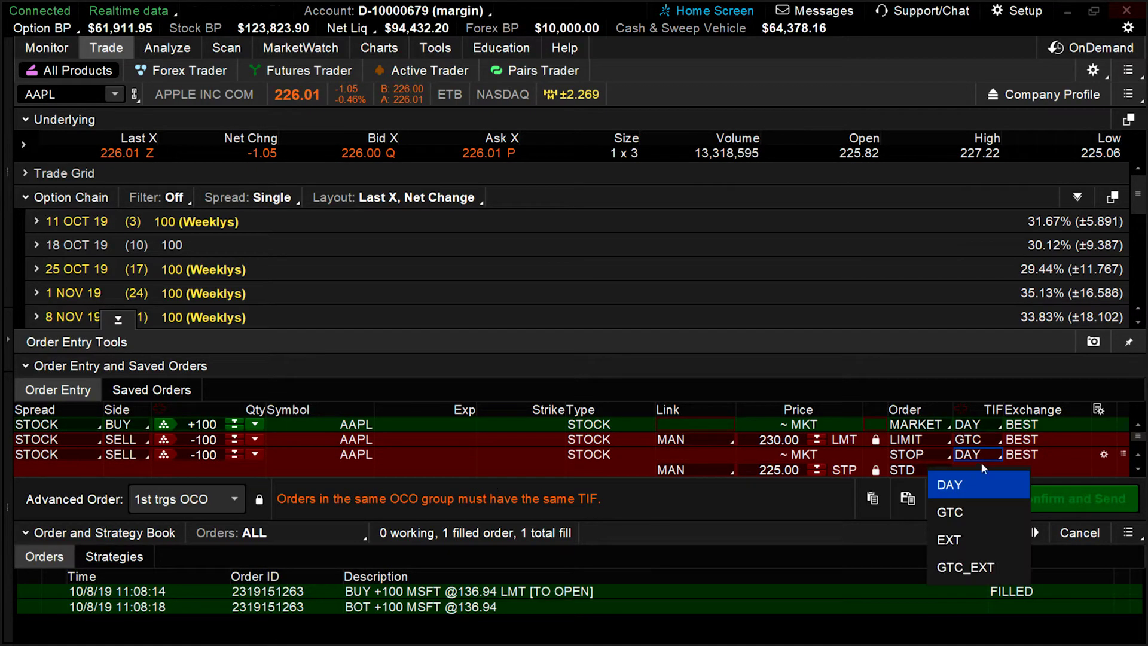
{"action": "left_click", "coordinate": [970, 511]}
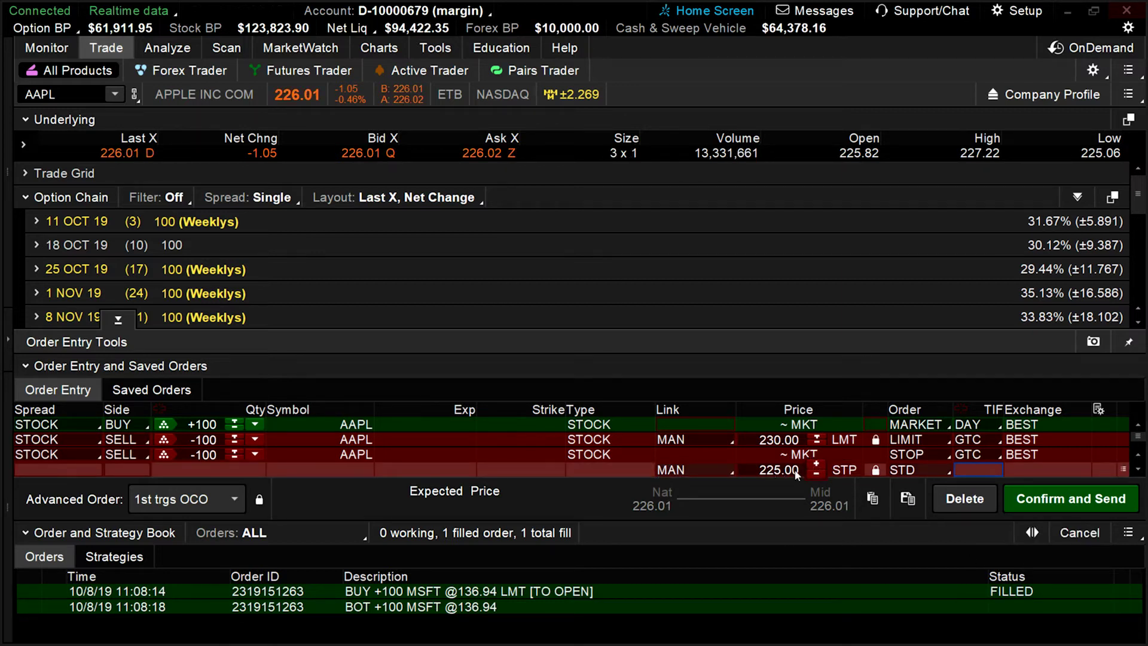
{"action": "left_click", "coordinate": [1093, 504]}
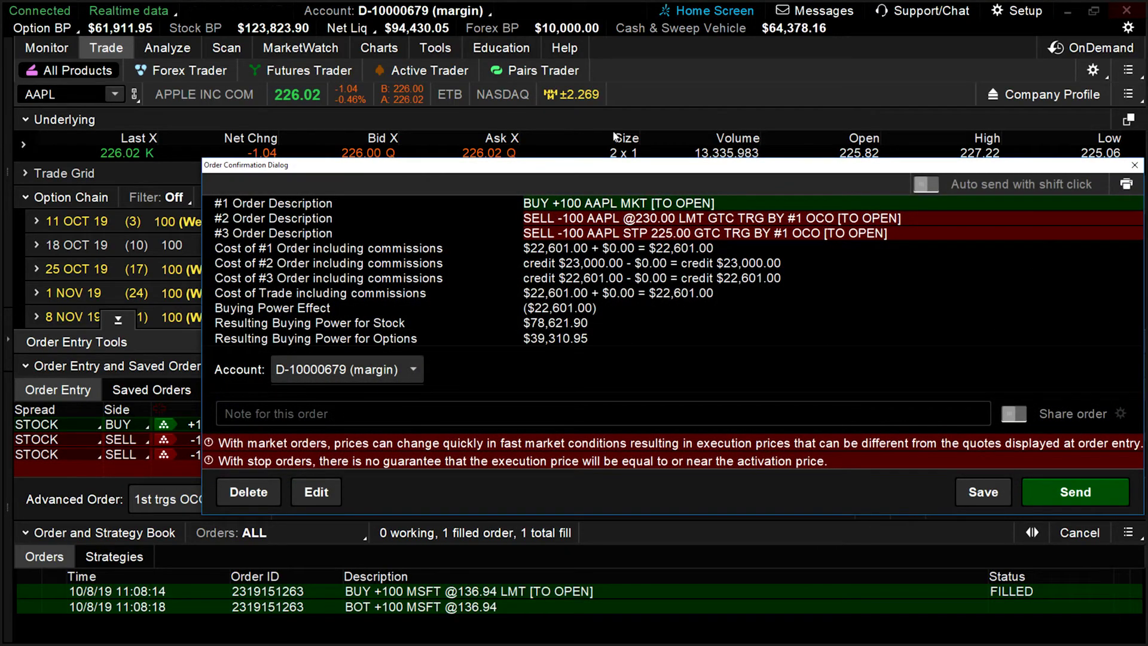
Send the bracket order and show its 230.00 limit and 225.00 stop sells under Monitor's Working Orders.
{"action": "left_click", "coordinate": [1057, 494]}
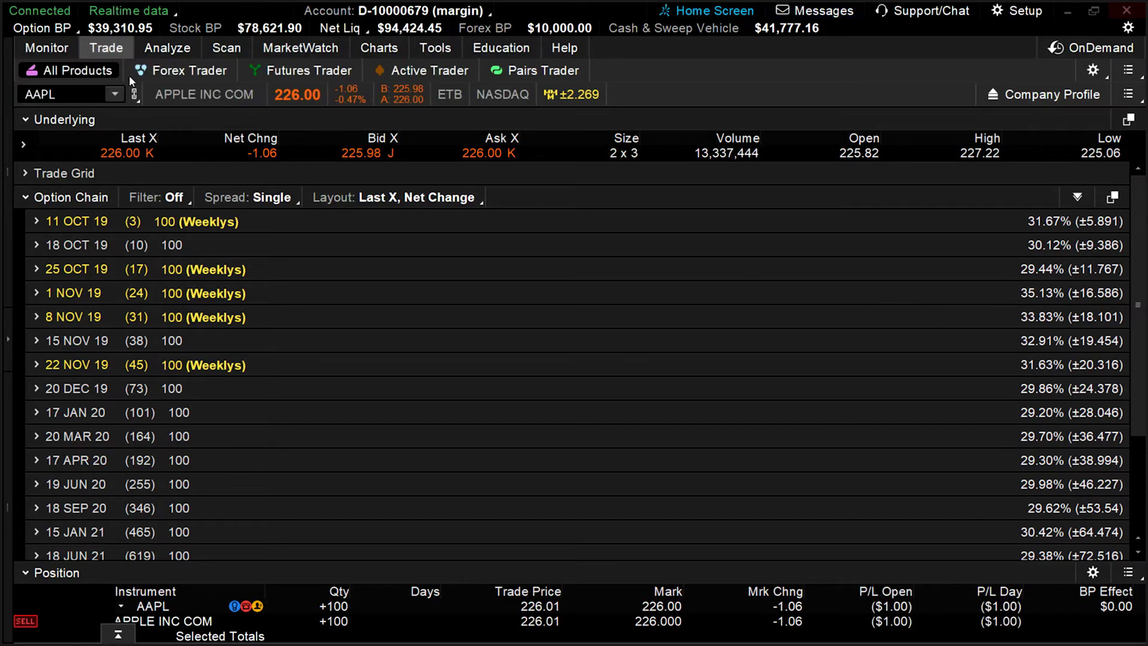
{"action": "left_click", "coordinate": [57, 51]}
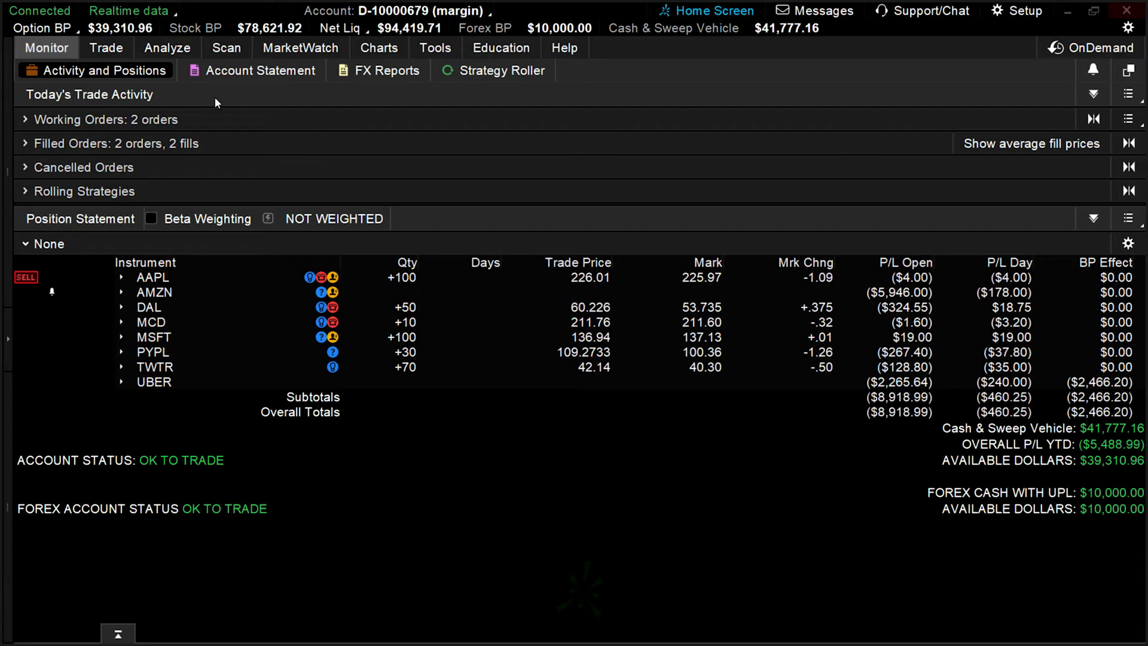
{"action": "left_click", "coordinate": [80, 119]}
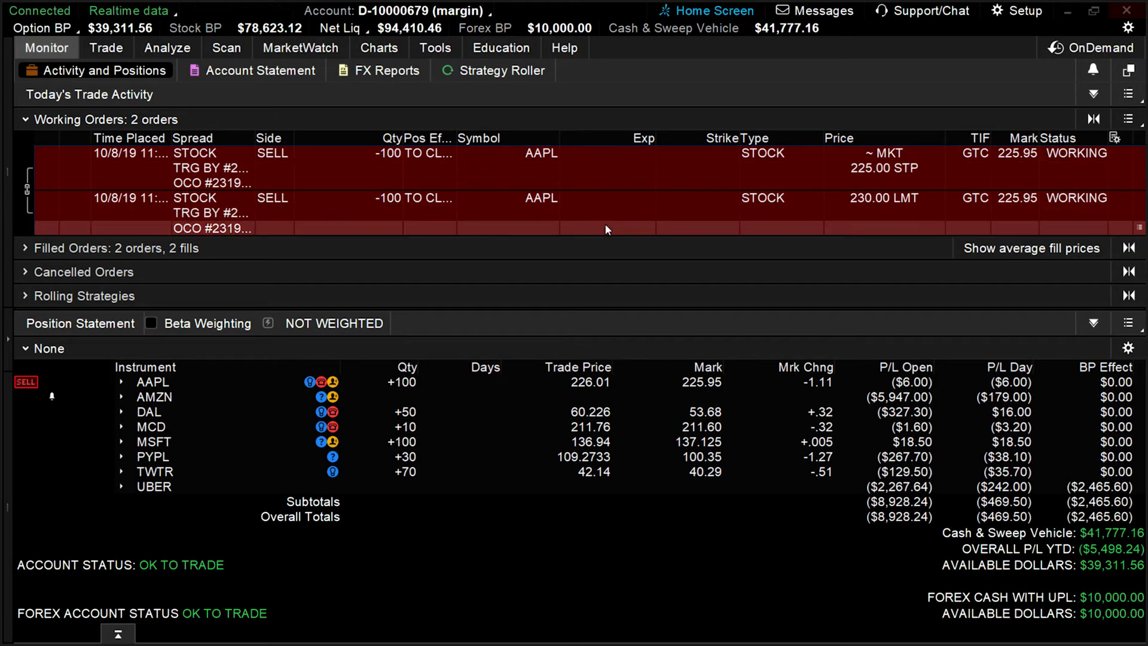
{"action": "right_click", "coordinate": [598, 157]}
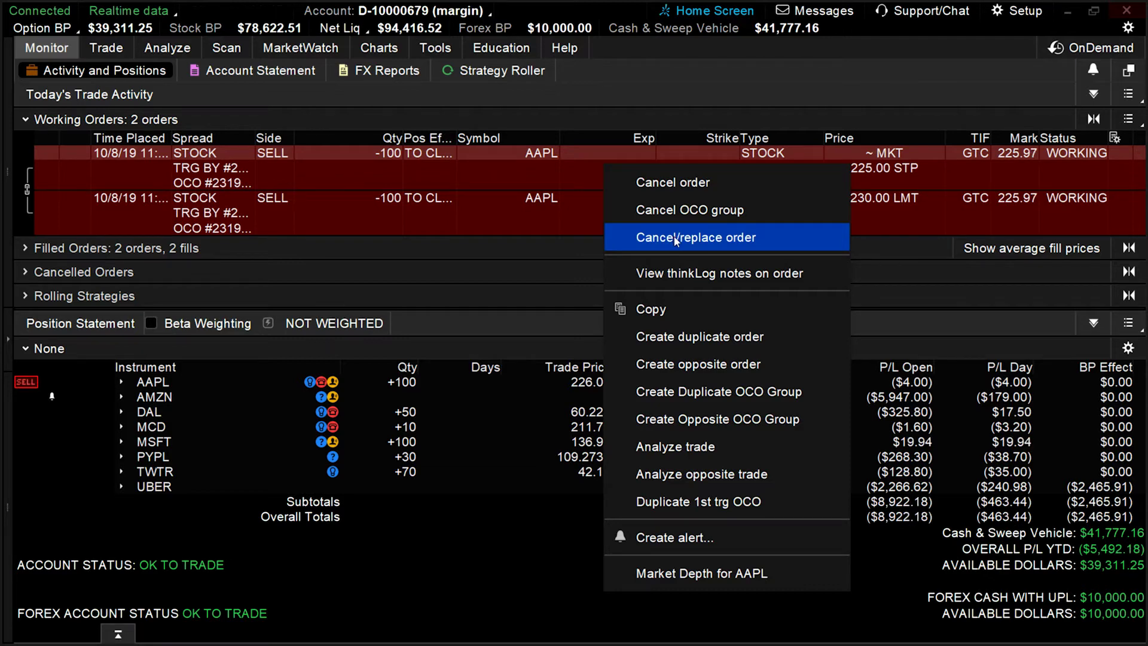
{"action": "left_click", "coordinate": [518, 242]}
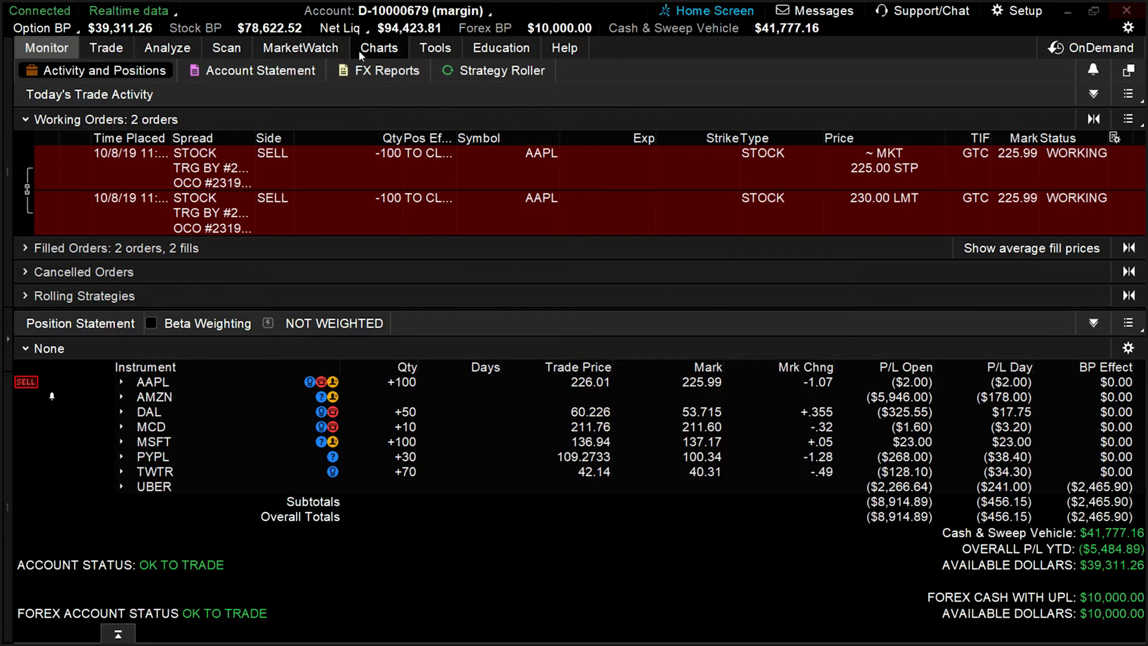
{"action": "mouse_move", "coordinate": [368, 55]}
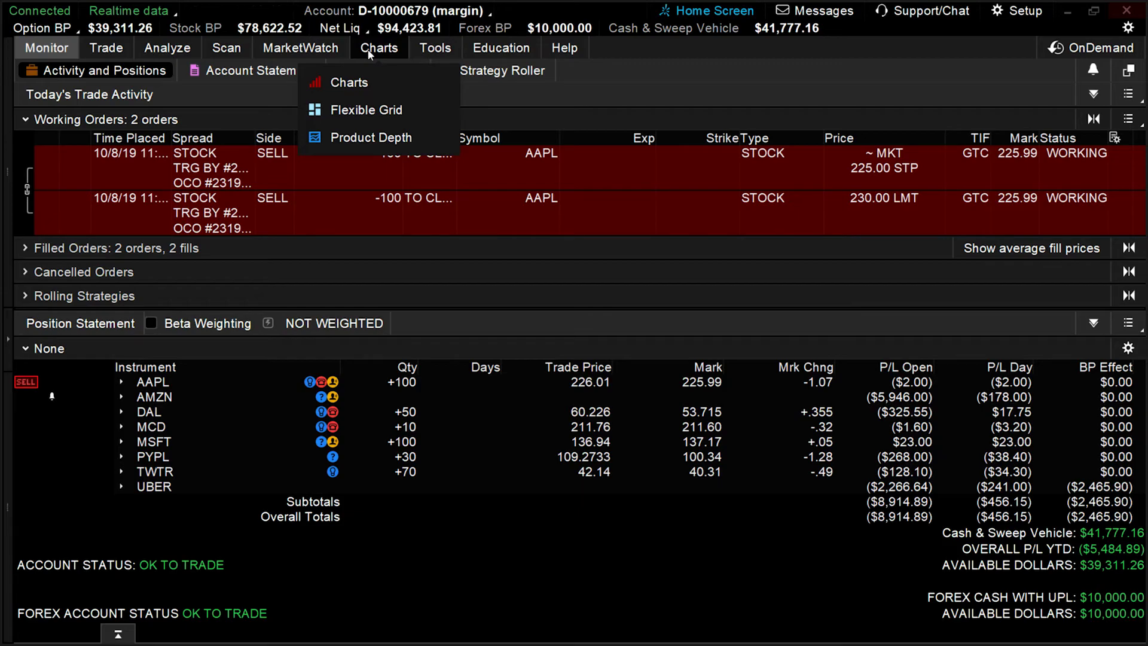
Chart AAPL on the 1 D : 1m time frame.
{"action": "left_click", "coordinate": [369, 54]}
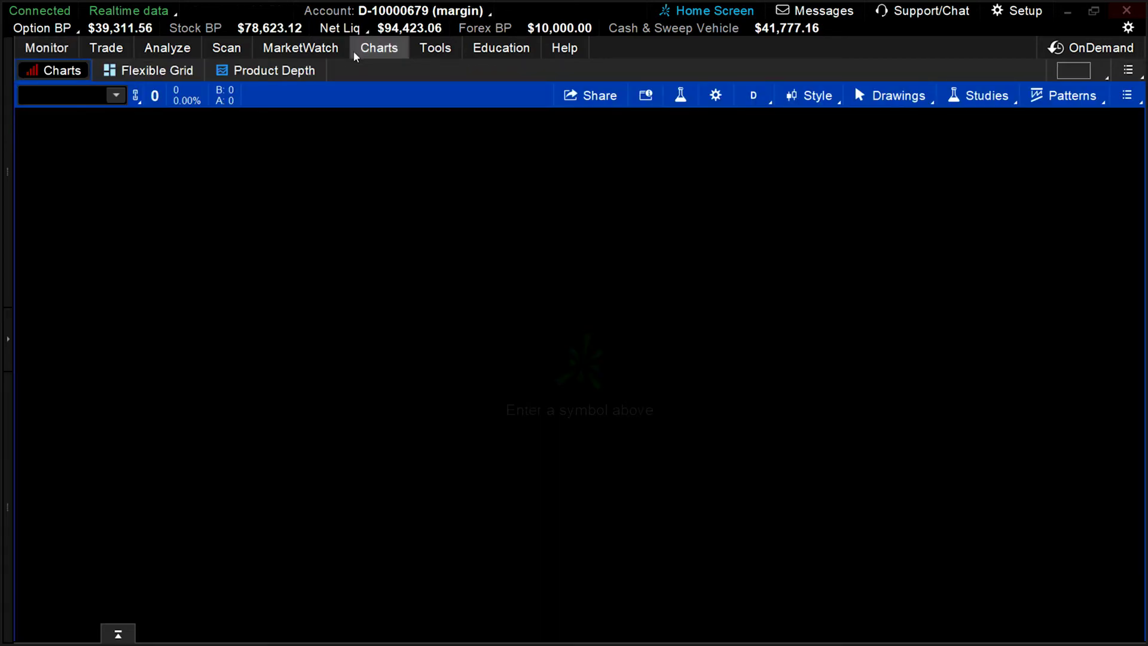
{"action": "left_click", "coordinate": [90, 97]}
{"action": "type", "text": "AAPL"}
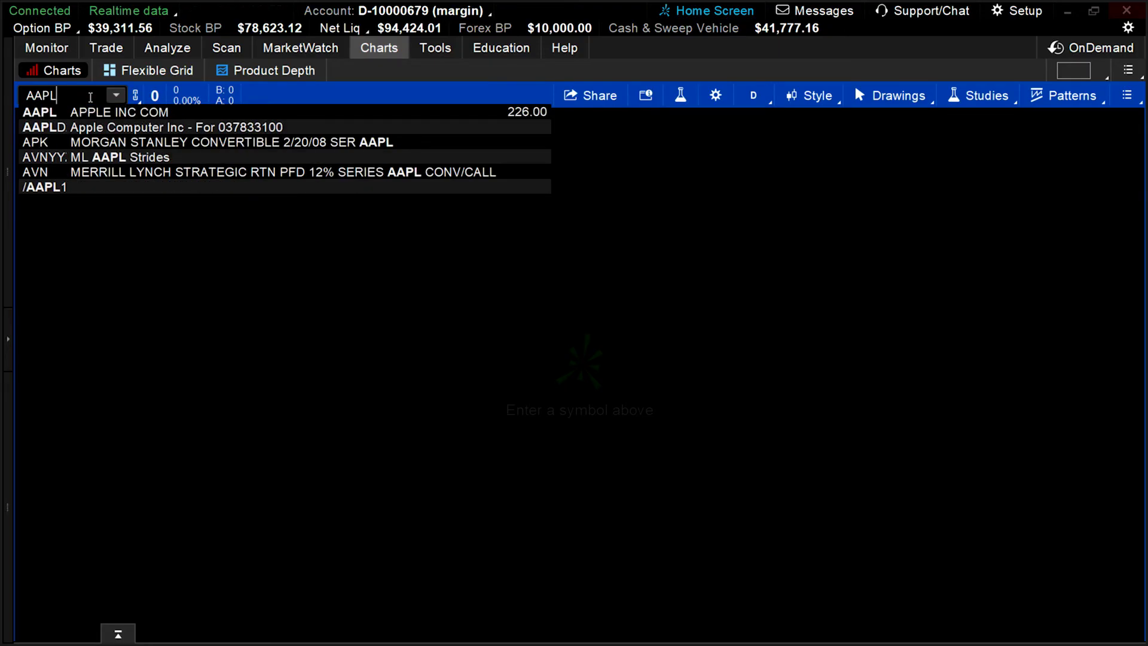
{"action": "key", "text": "Return"}
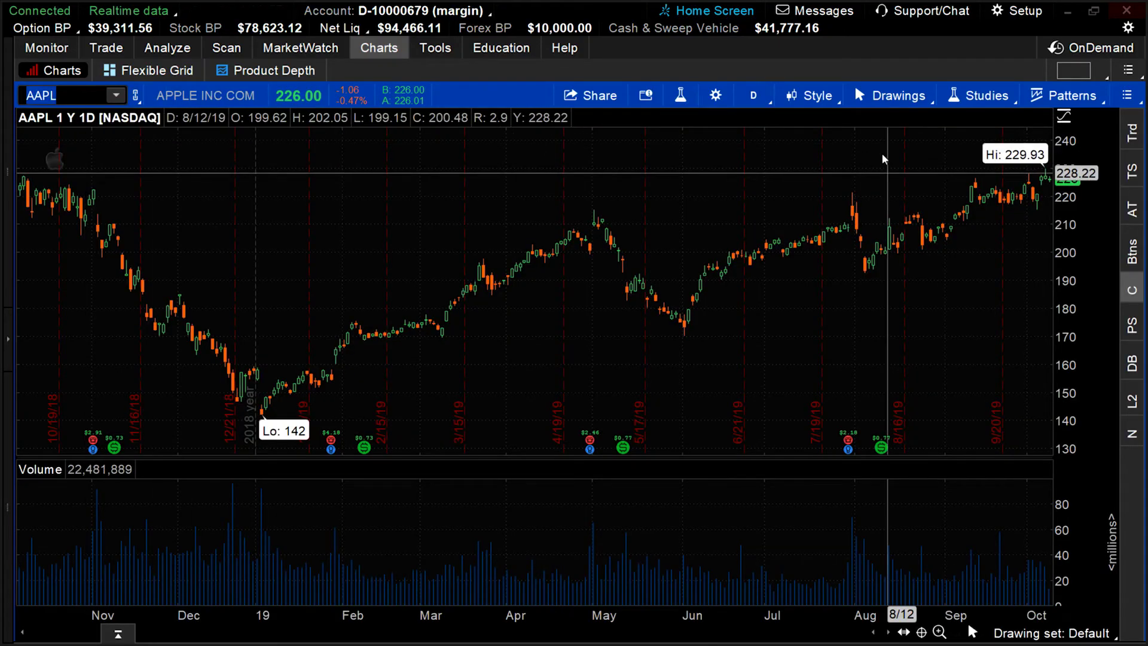
{"action": "left_click", "coordinate": [748, 100]}
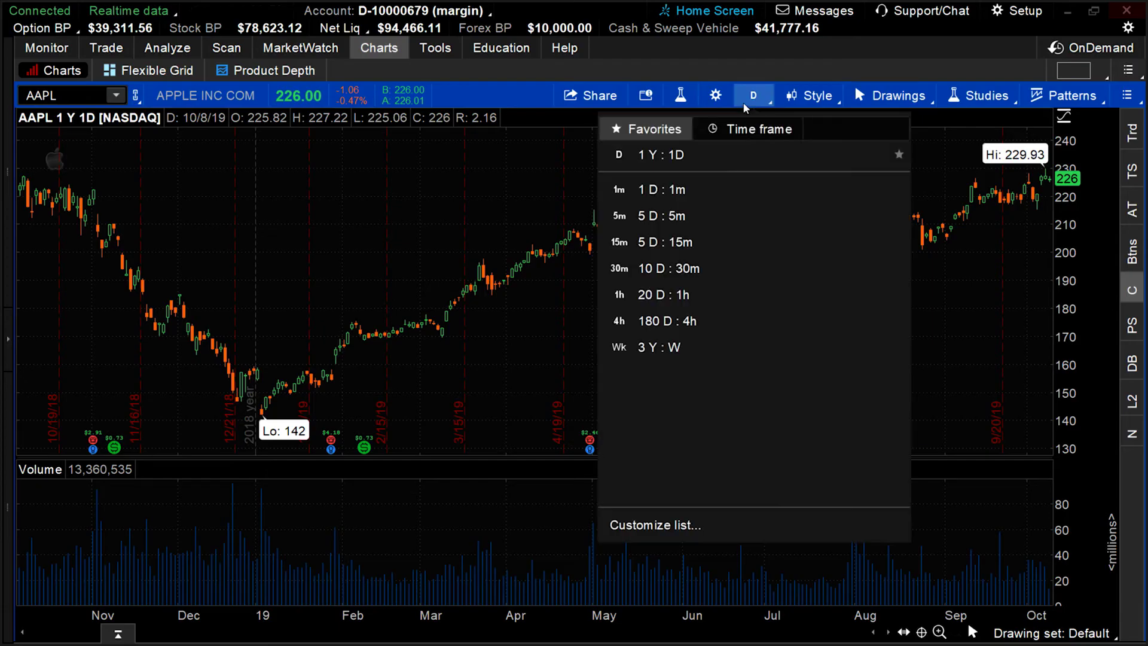
{"action": "left_click", "coordinate": [730, 189]}
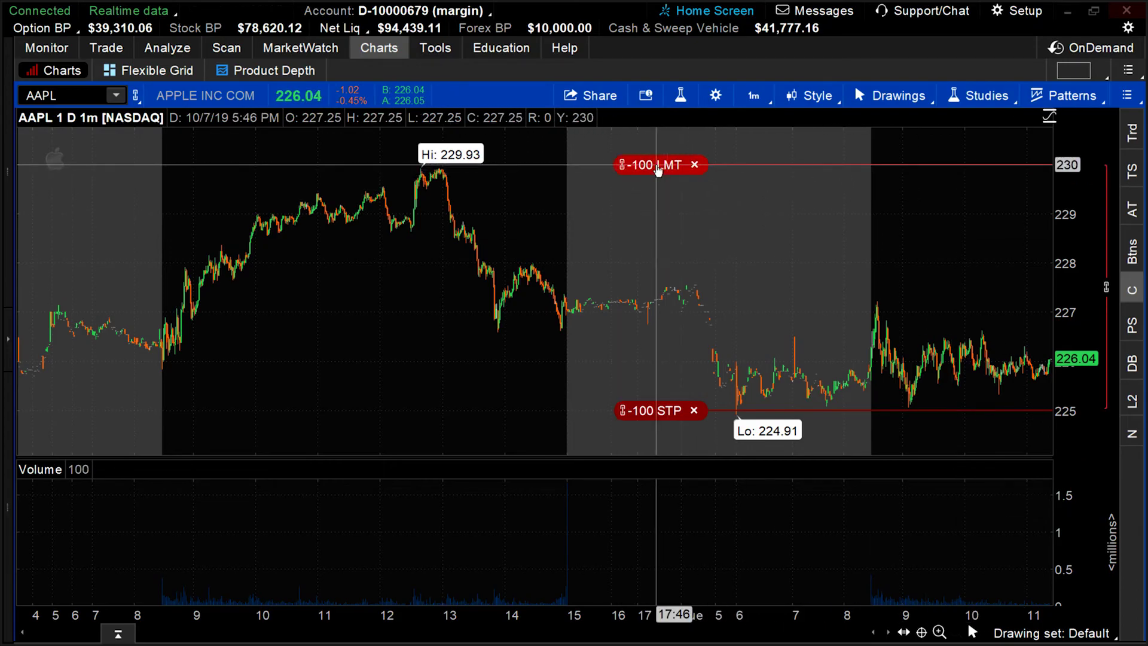
{"action": "mouse_move", "coordinate": [639, 412]}
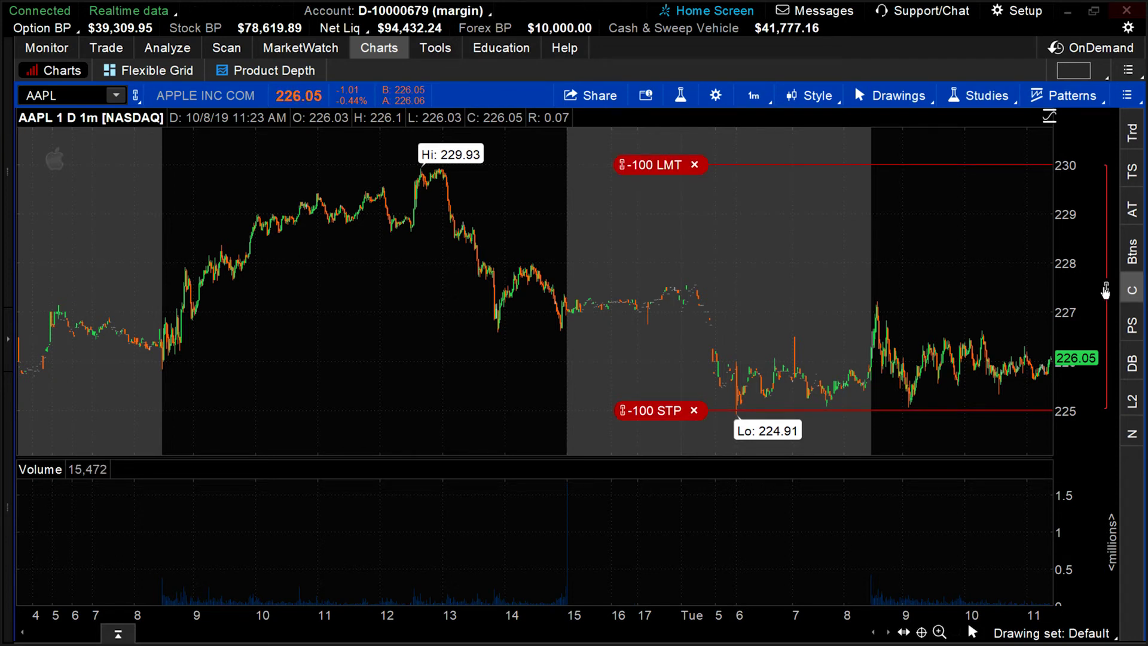
Discard an accidental raise, then drag the -100 LMT line to 228.89 and send it.
{"action": "left_click_drag", "start_coordinate": [1105, 291], "coordinate": [1106, 252]}
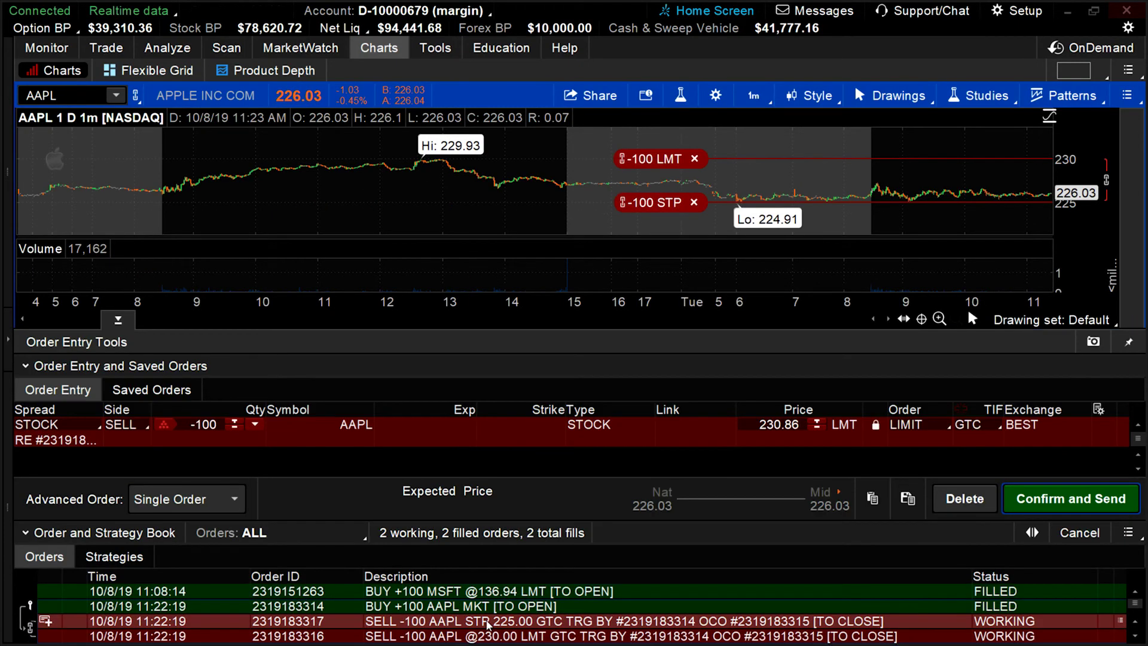
{"action": "left_click", "coordinate": [959, 502]}
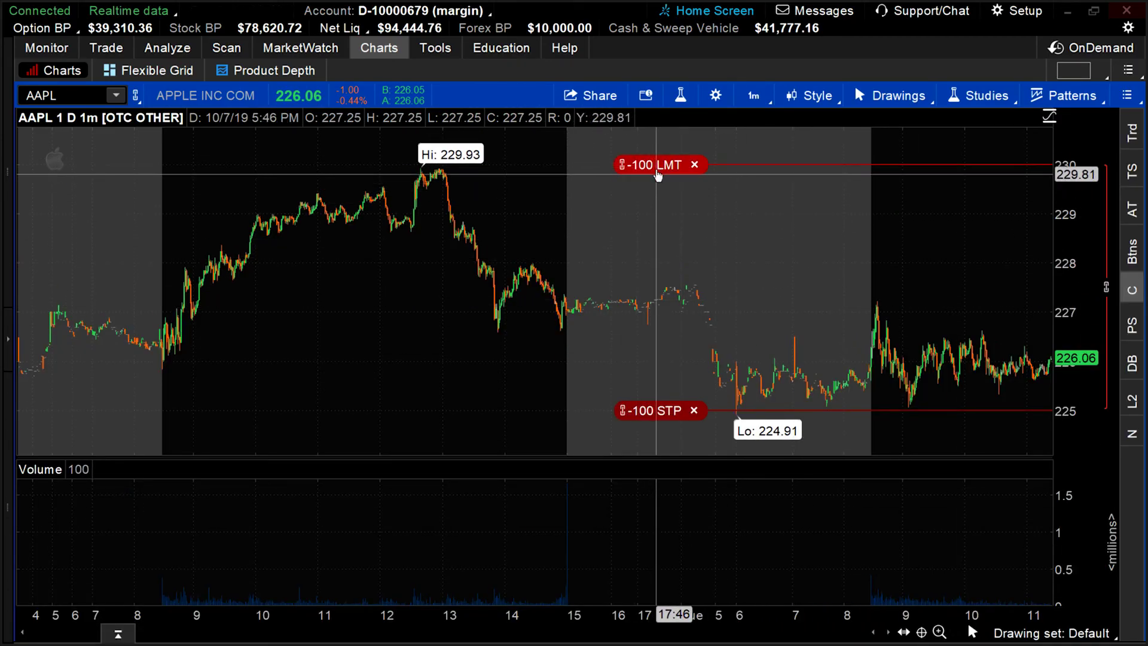
{"action": "mouse_move", "coordinate": [656, 169]}
{"action": "left_click_drag", "start_coordinate": [656, 169], "coordinate": [658, 223]}
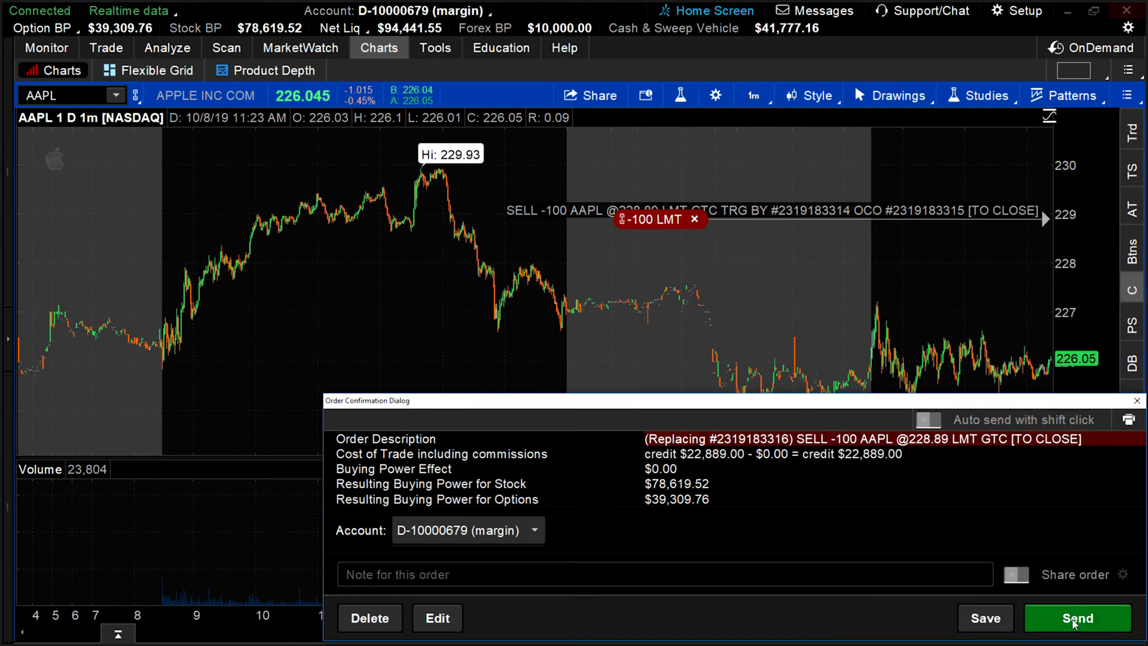
{"action": "left_click", "coordinate": [1075, 623]}
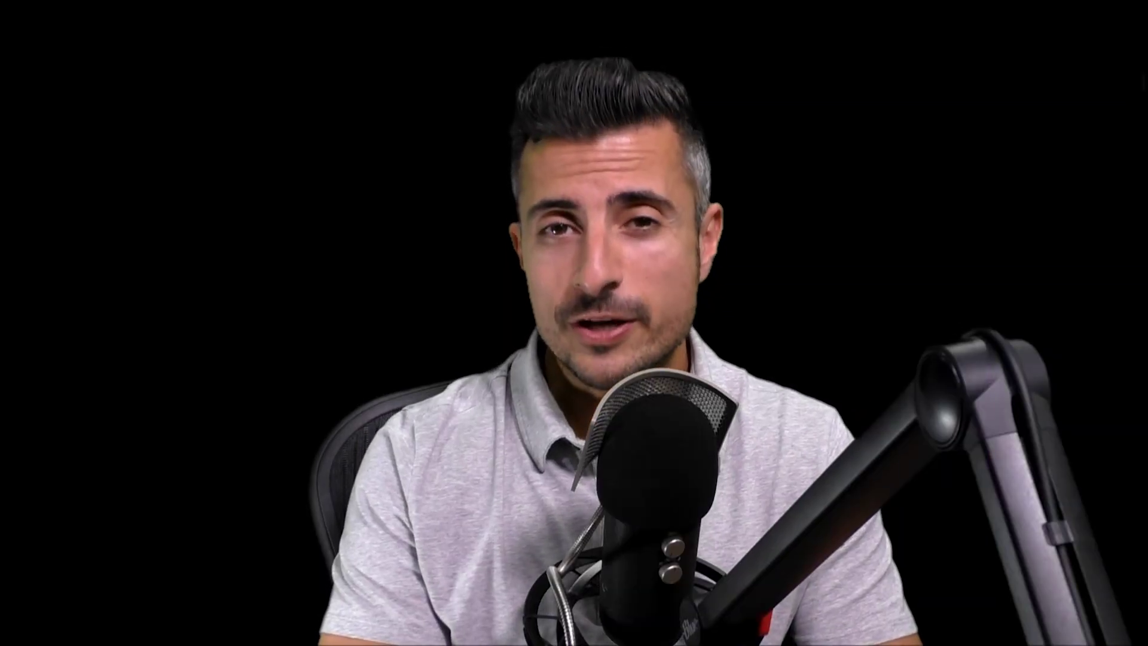